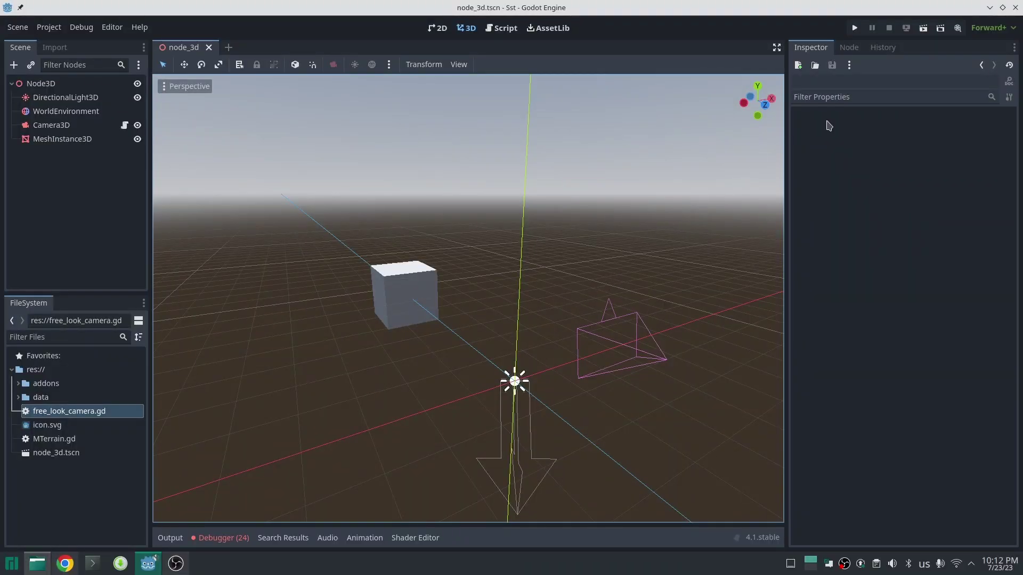
Step: Run the current scene and graph the Video Mem and Texture Mem monitors in the debugger
click(925, 28)
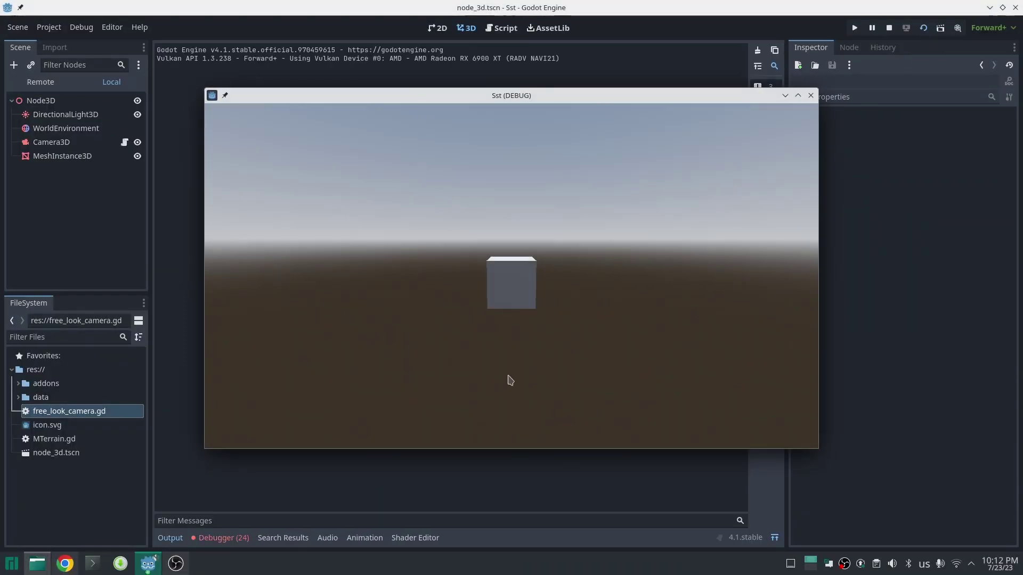
click(226, 538)
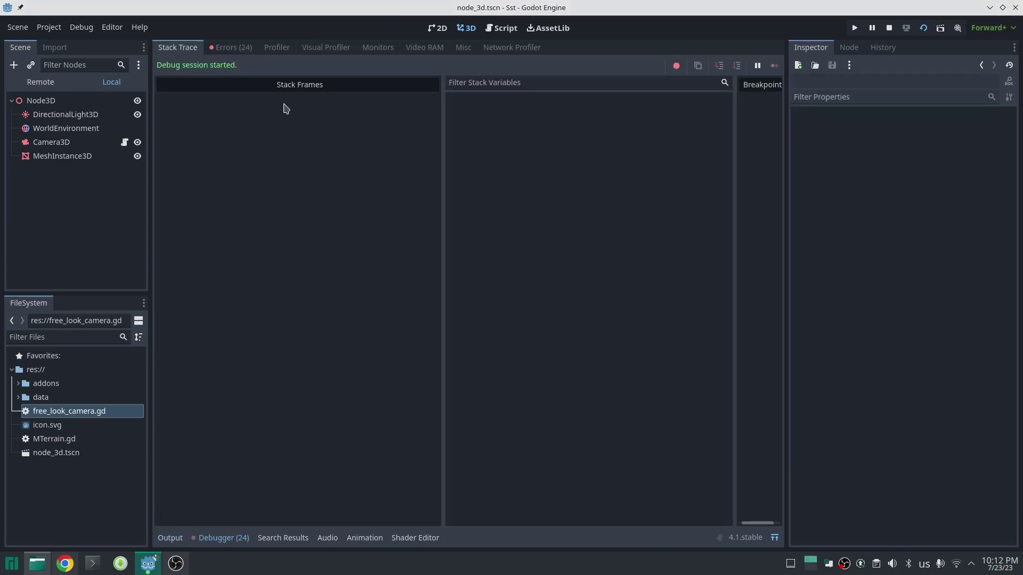
click(378, 48)
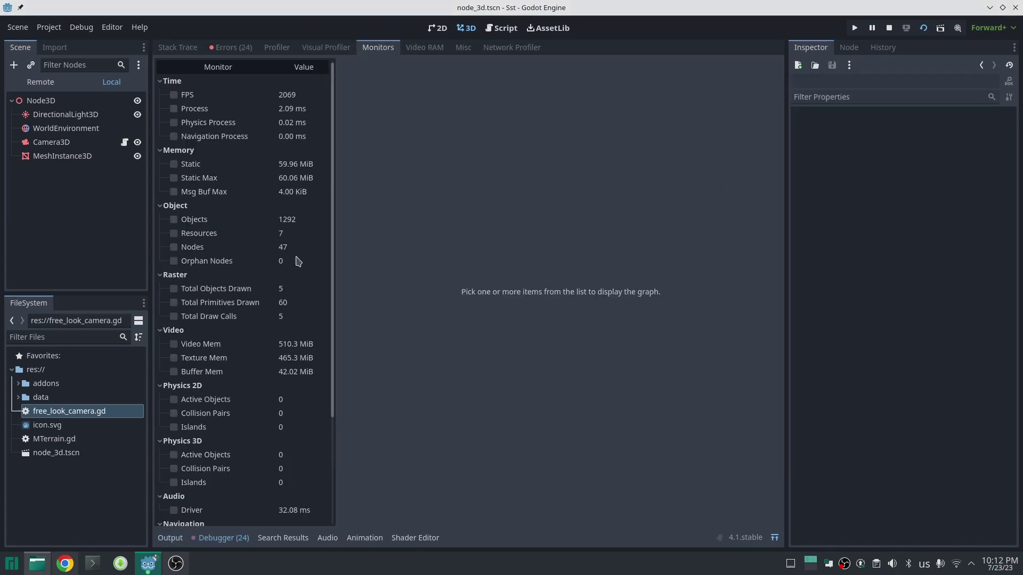
click(174, 345)
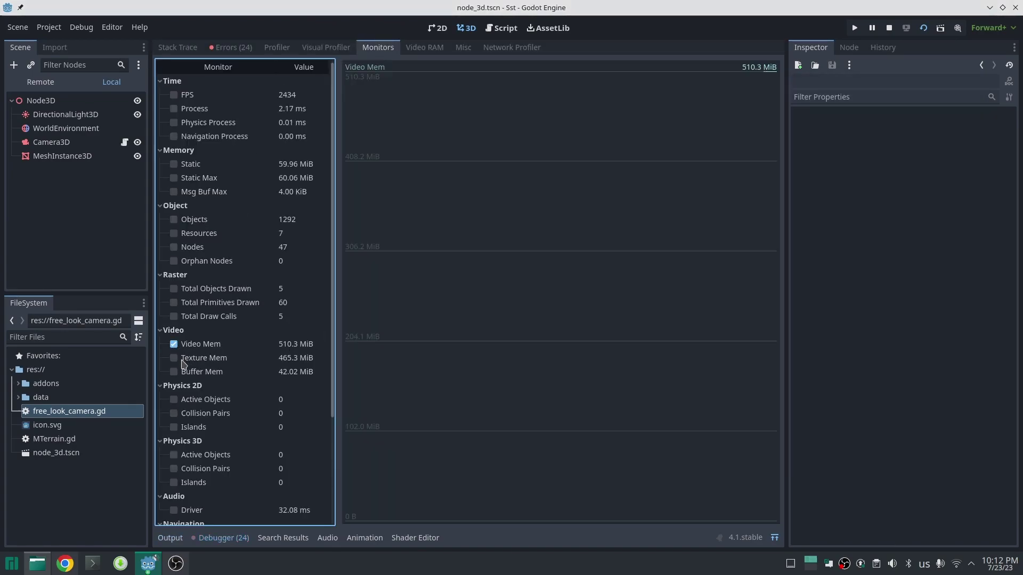
click(175, 358)
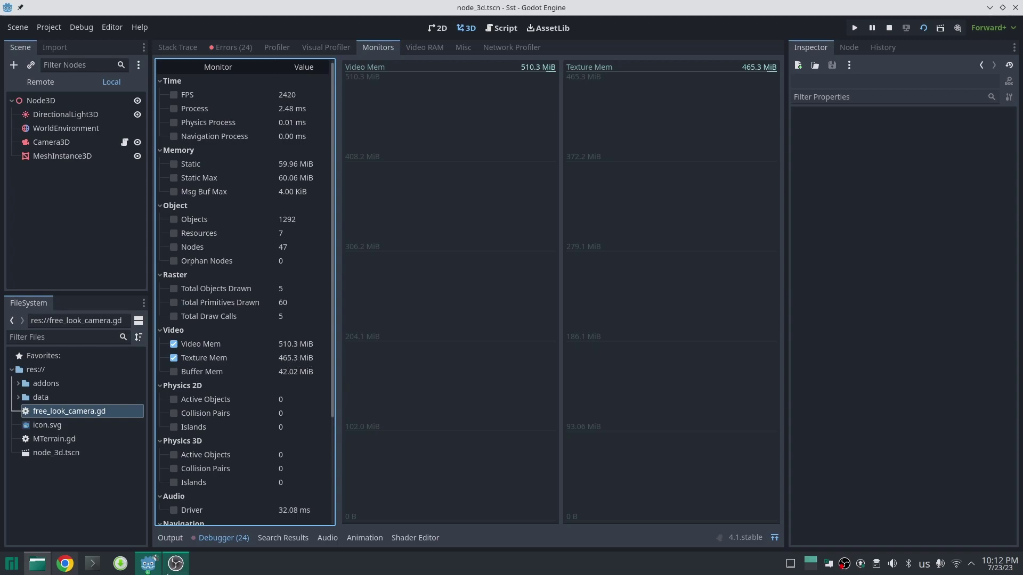
Step: Fly the camera around the cube in the running scene with the FPS display on to examine baseline performance and memory use
click(149, 563)
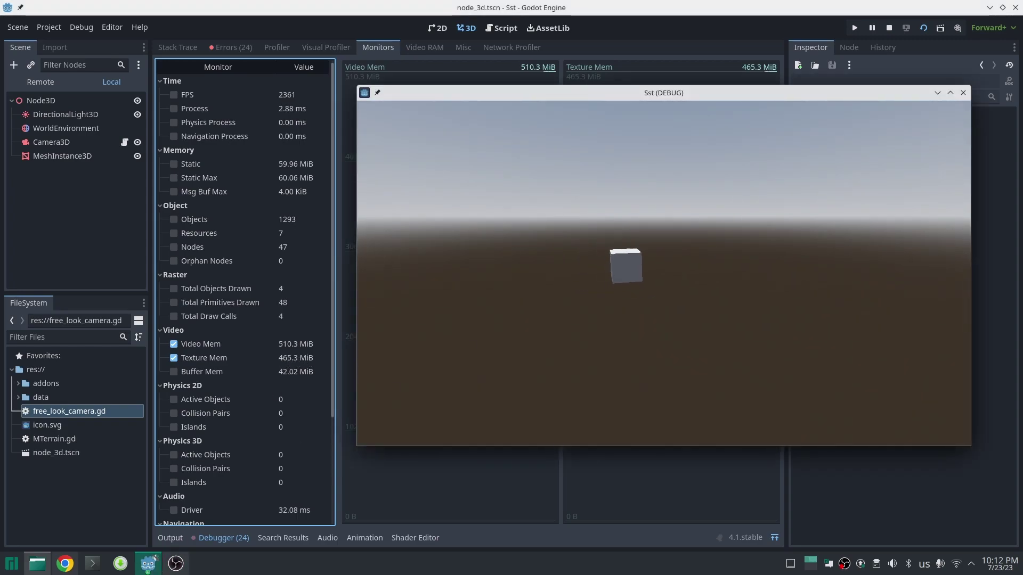
key(w)
key(s)
key(w)
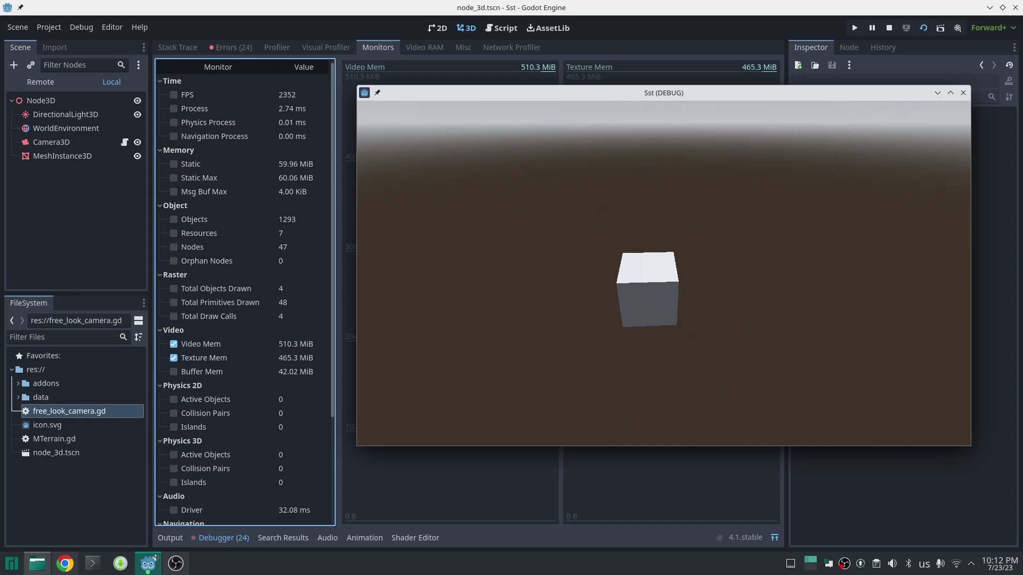
key(F3)
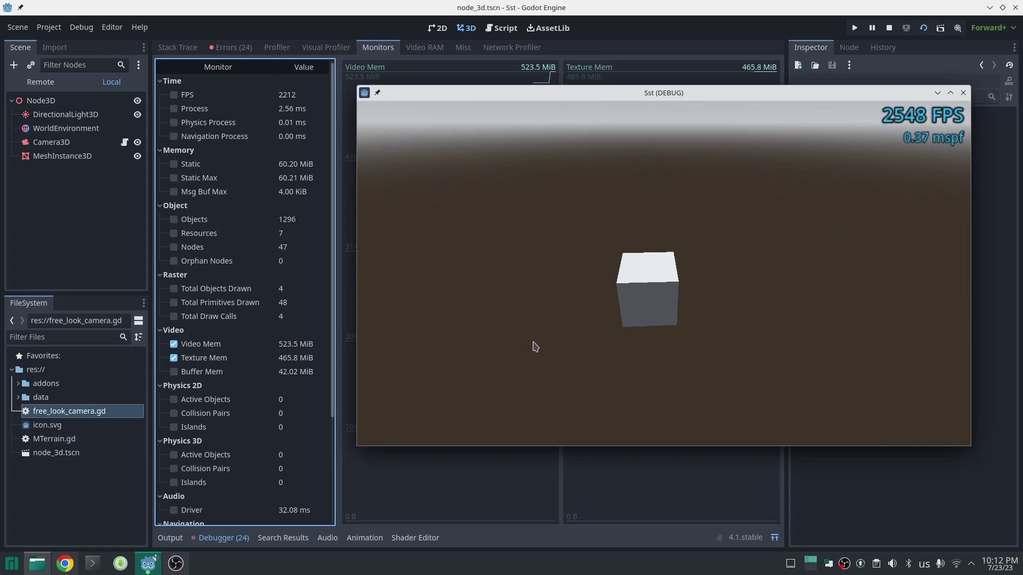
right_click(581, 300)
key(s)
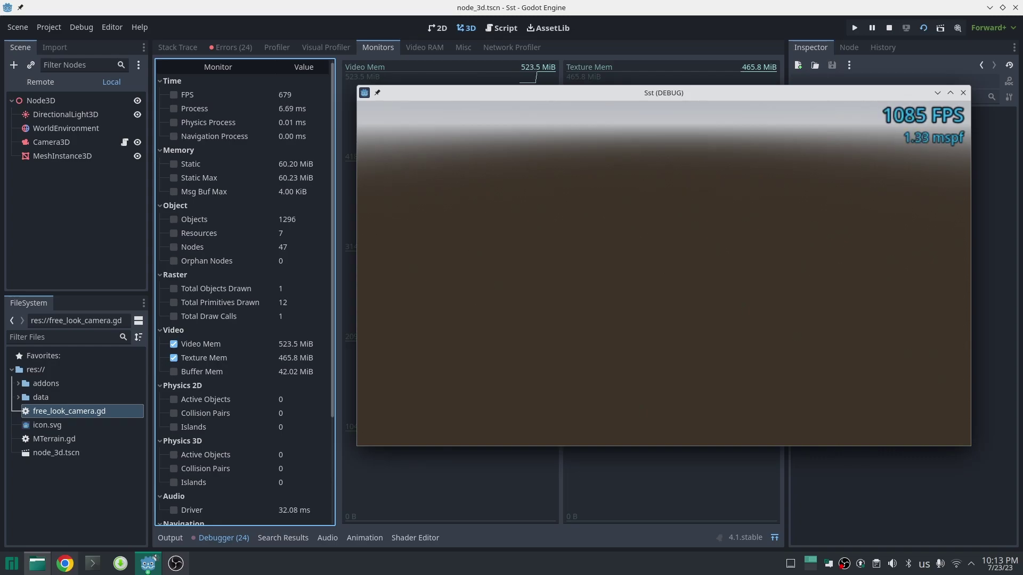
key(w)
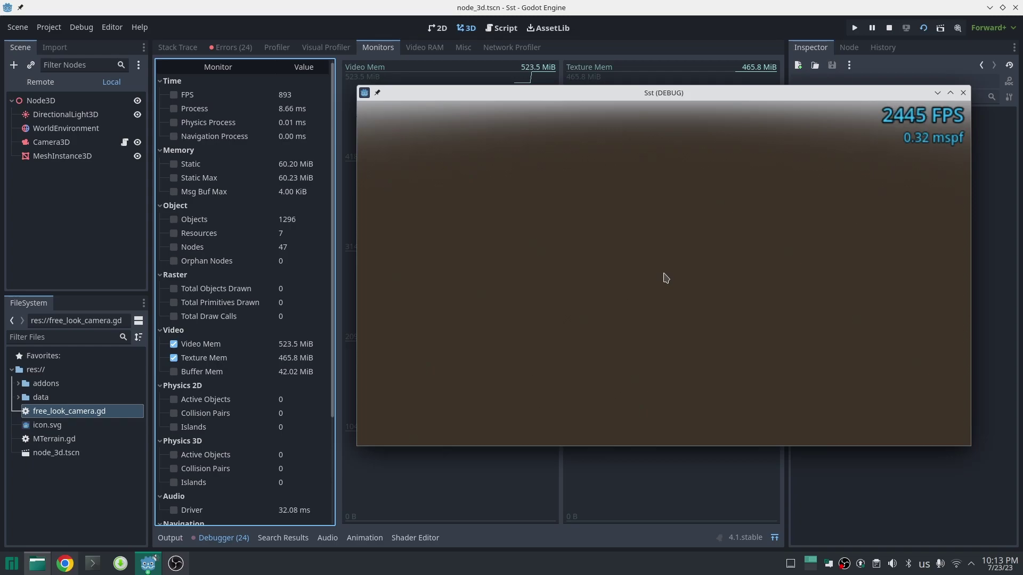
right_drag(660, 274, 660, 274)
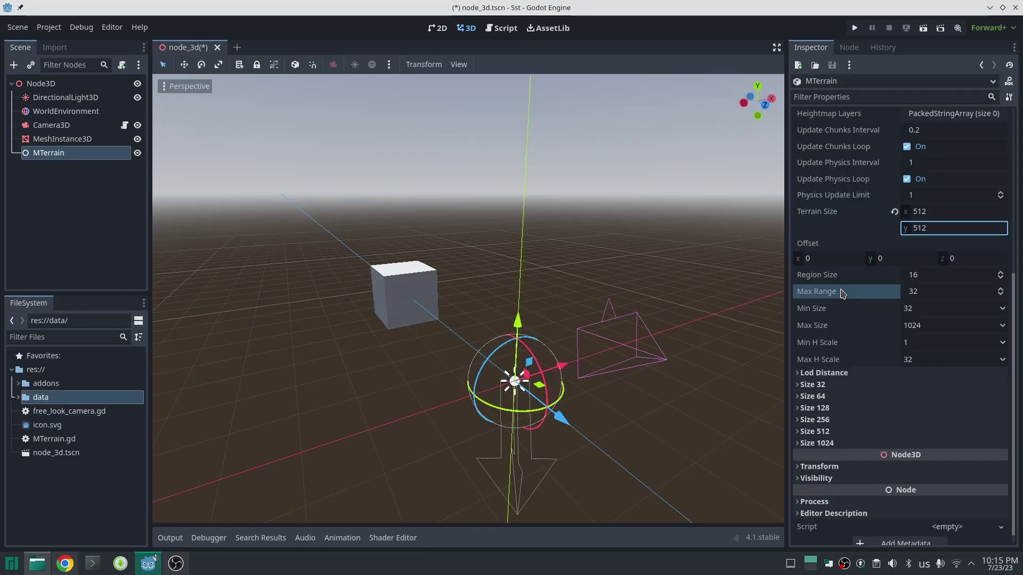
Step: Set the MTerrain node's Max Range to 512 and its Region Size to 64
click(936, 291)
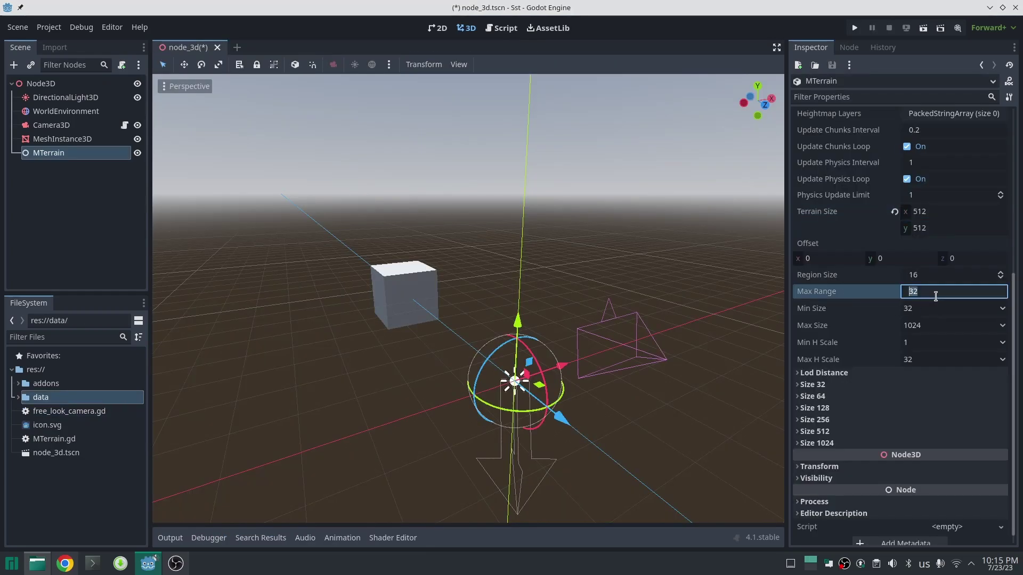
text(512)
key(Return)
click(927, 273)
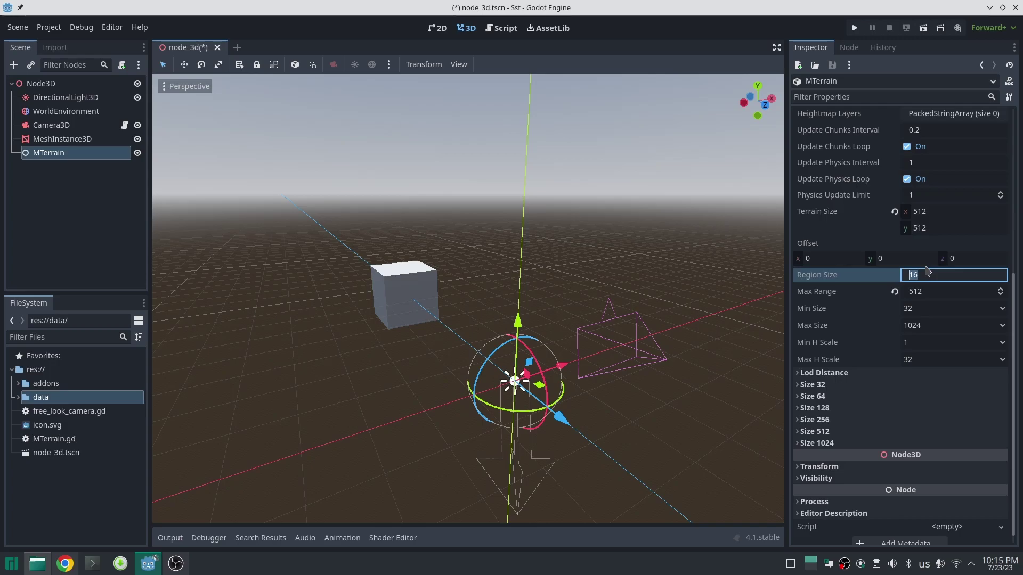
text(64)
key(Return)
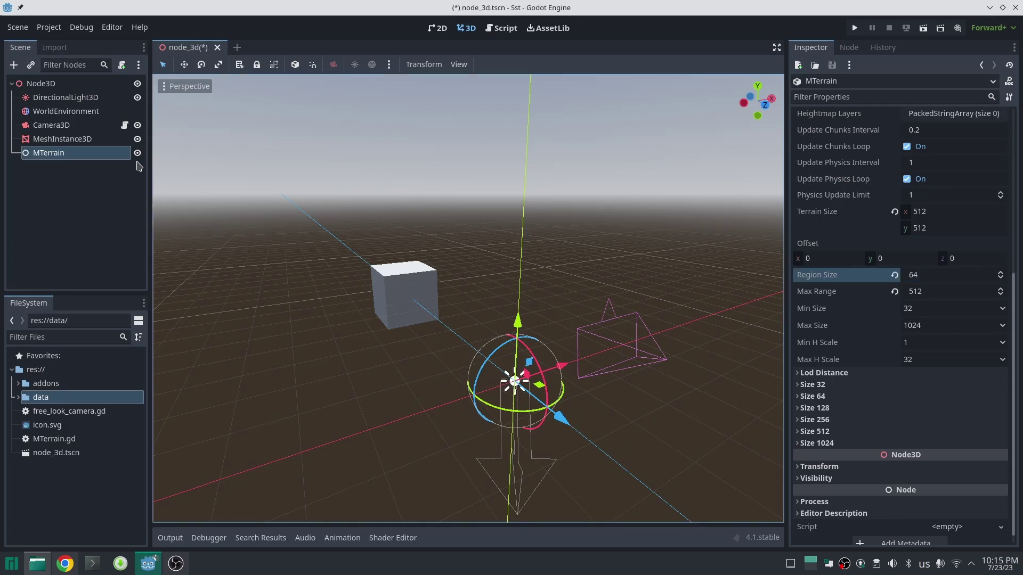
Step: Attach the existing MTerrain.gd script to the MTerrain node and save the scene
click(121, 65)
click(556, 382)
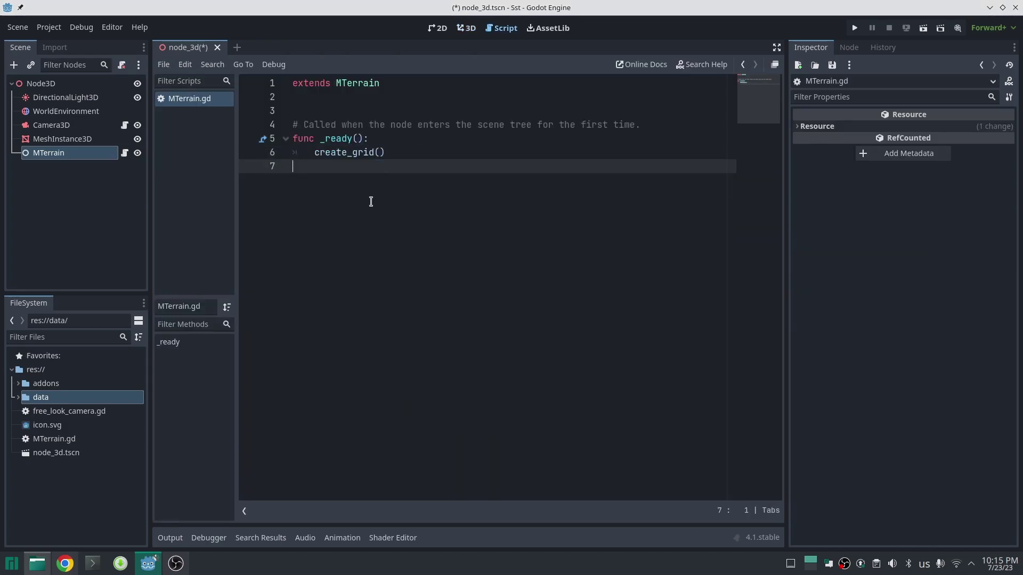
click(44, 153)
click(463, 29)
key(ctrl+s)
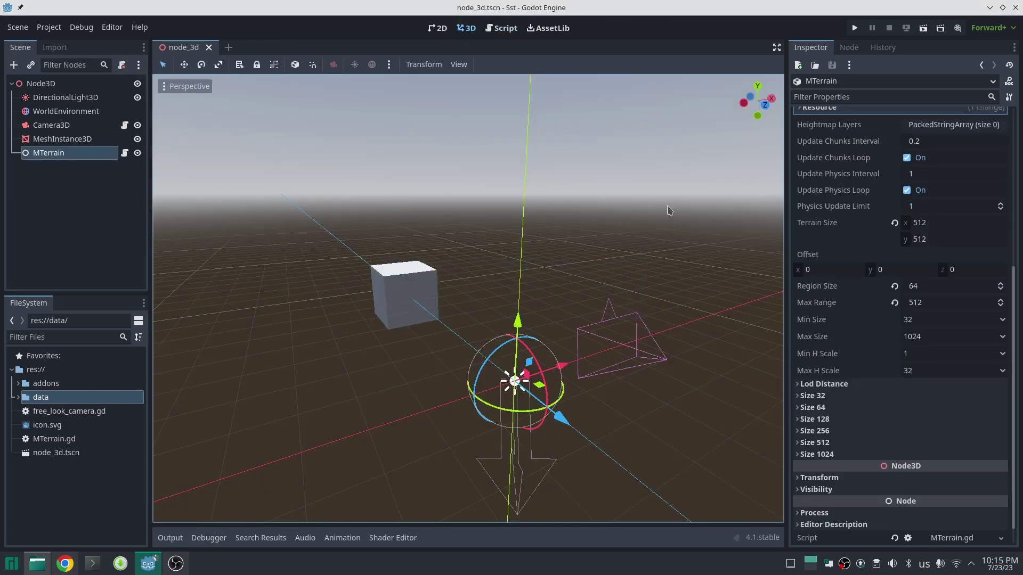
Step: Copy the resource path of the data folder for the MTerrain node's data directory
scroll(913, 232, up, 5)
right_click(52, 397)
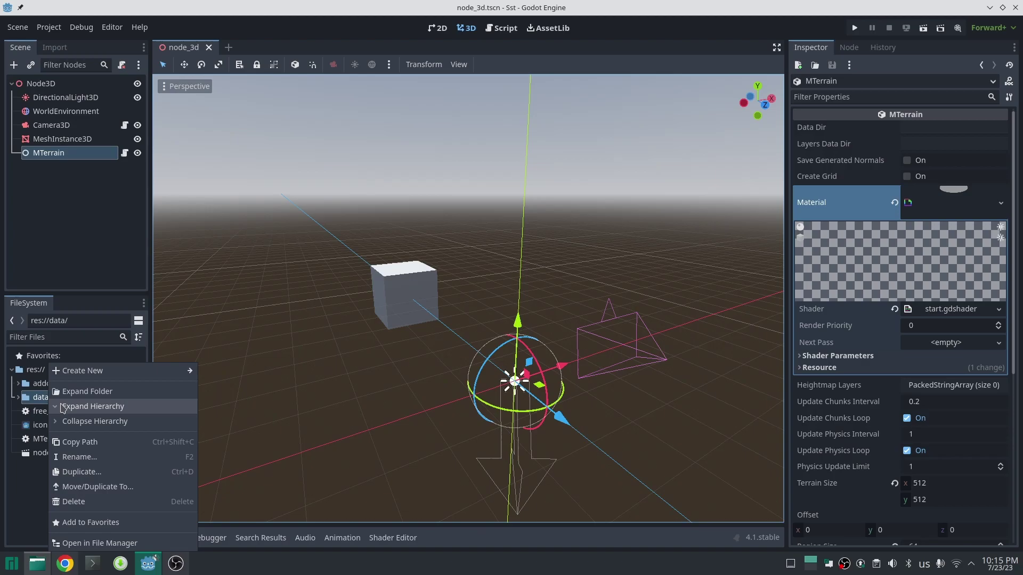
click(90, 442)
Step: Run the current scene with the terrain and show the debugger's performance monitors
click(924, 28)
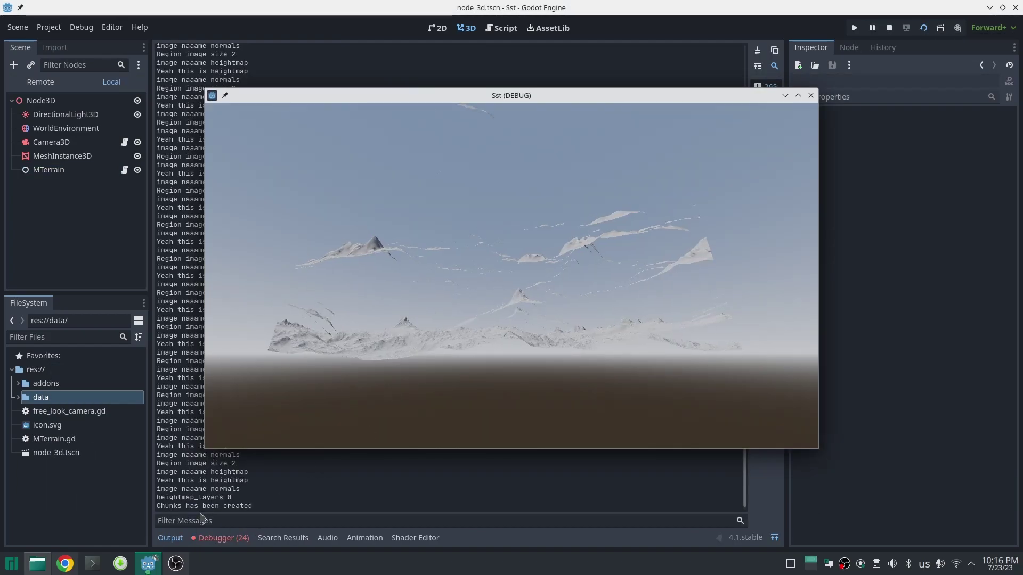
click(221, 538)
click(379, 48)
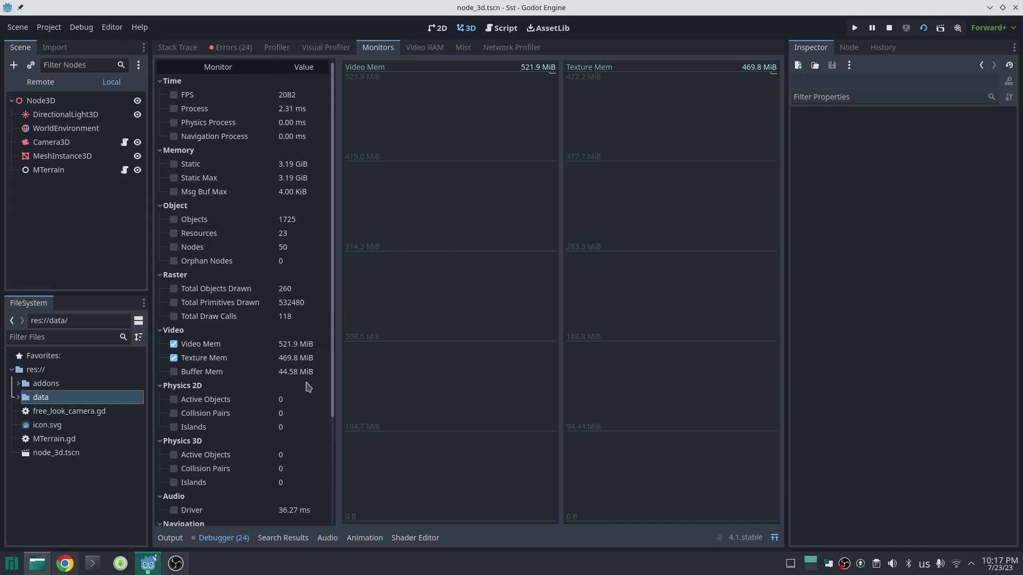
Step: Fly the camera over the snowy terrain in the running scene to examine its detail, frame rate and video memory use
key(alt+Tab)
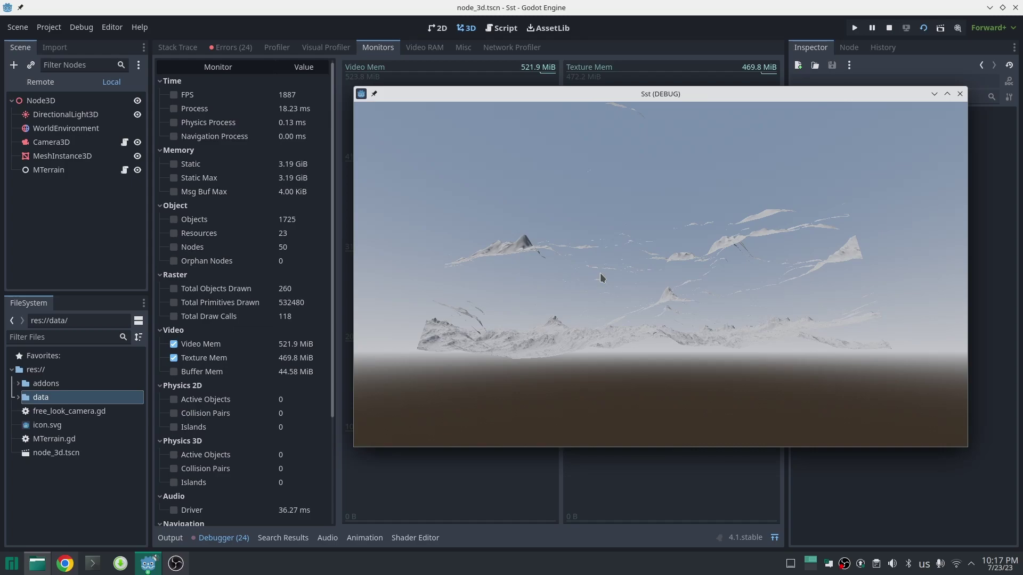
right_drag(600, 273, 578, 369)
key(w)
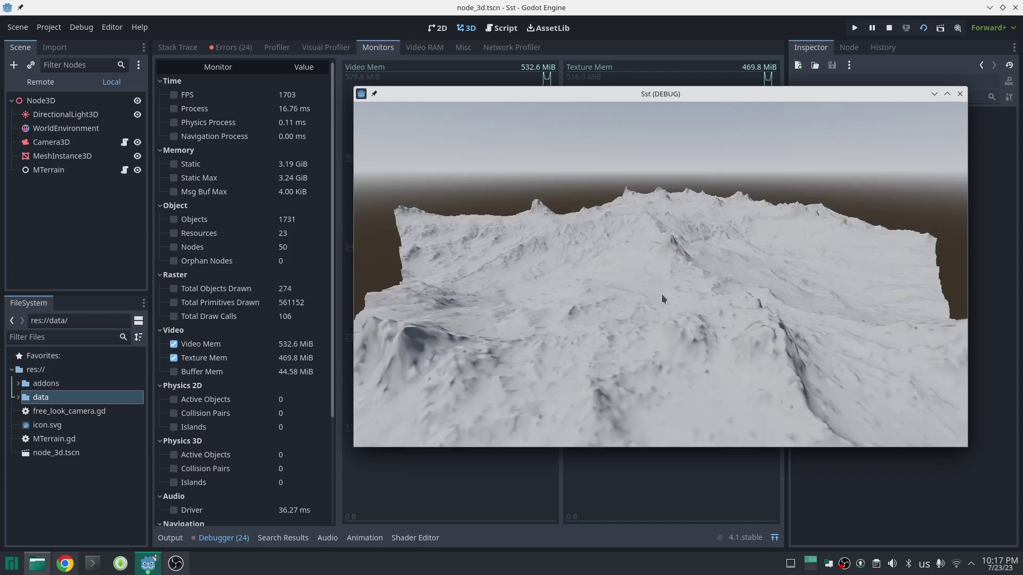
key(w)
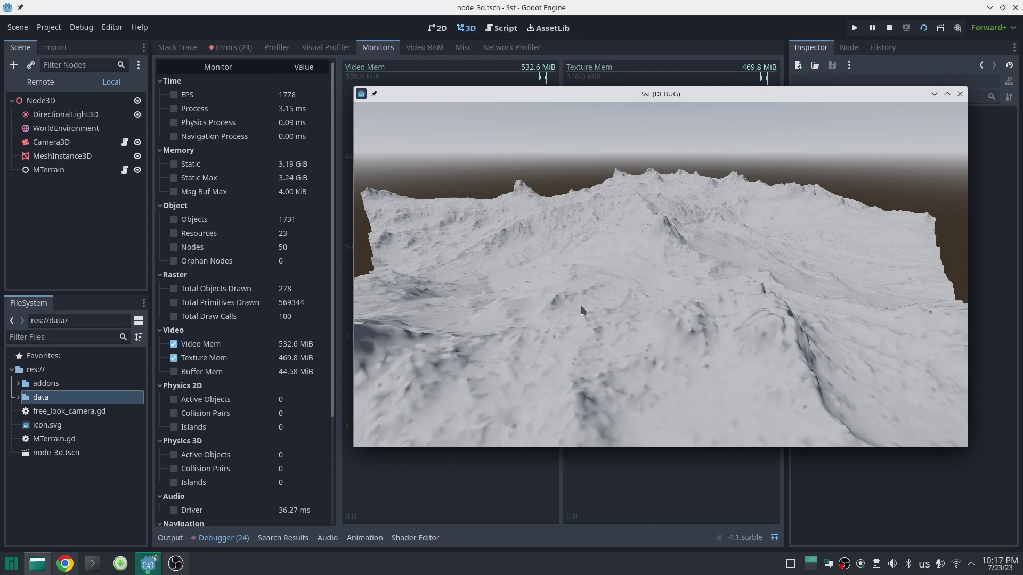
right_drag(621, 290, 660, 275)
key(w)
key(w)
key(w)
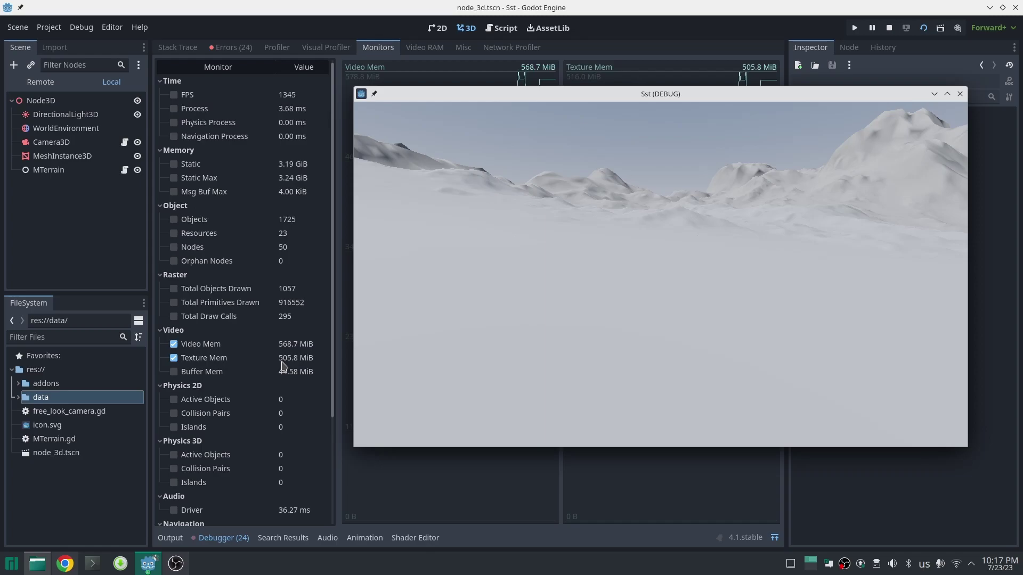
key(w)
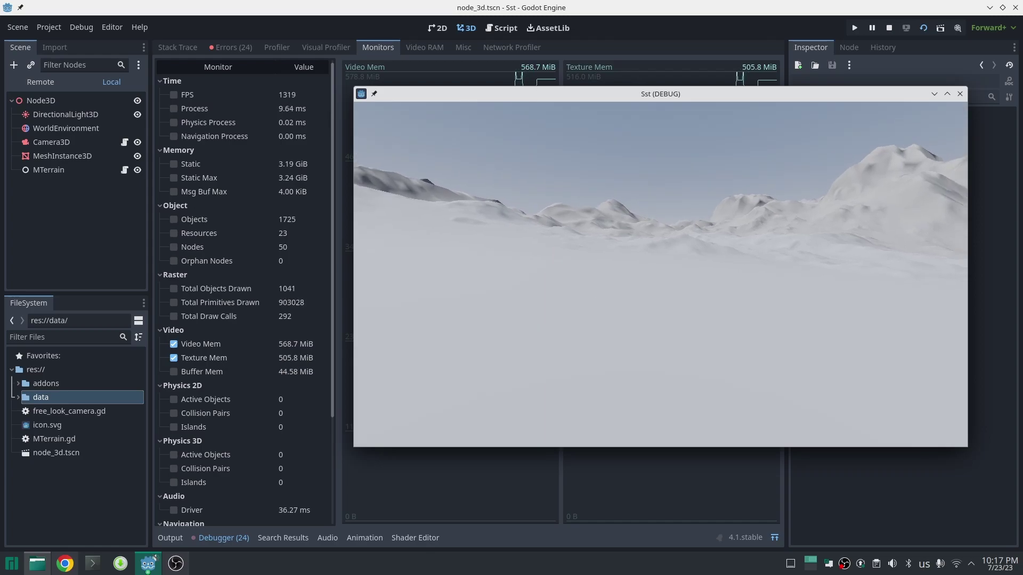
key(w)
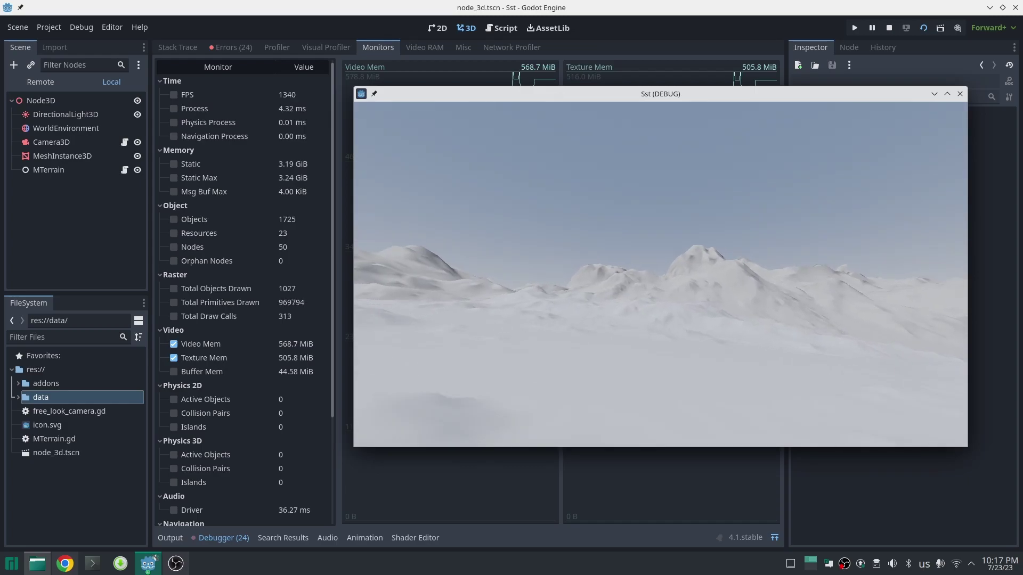
key(w)
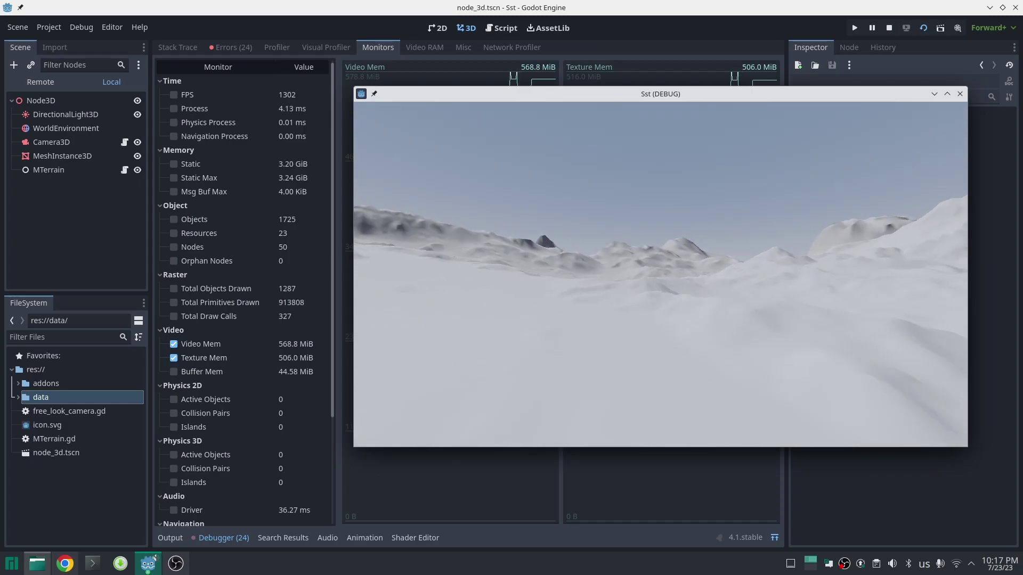
key(w)
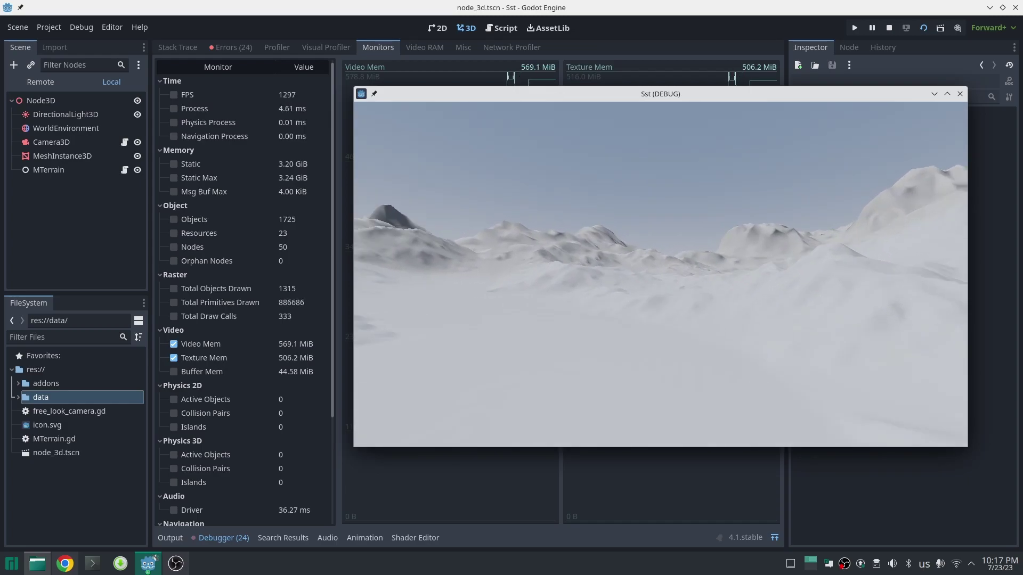
key(w)
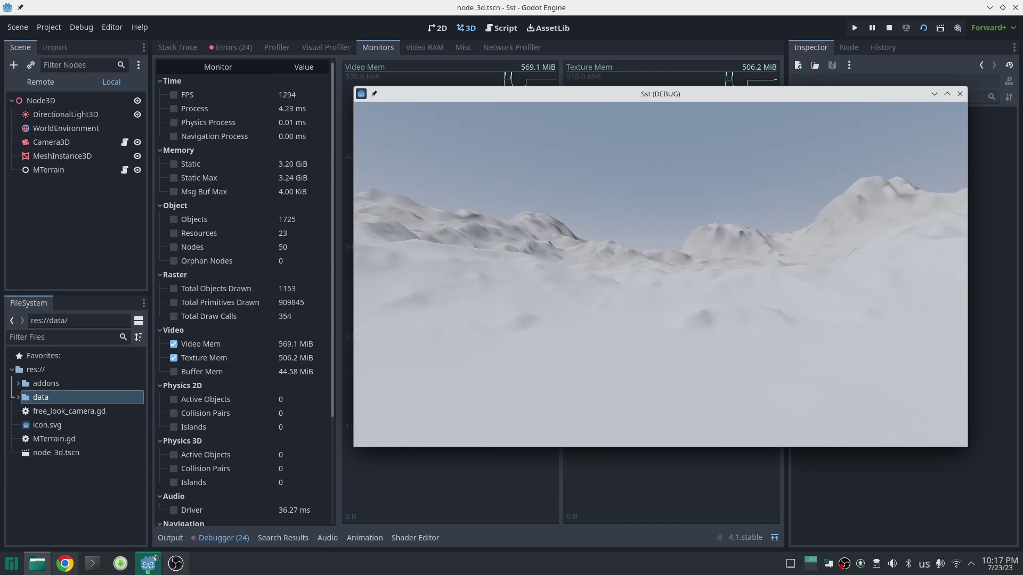
key(w)
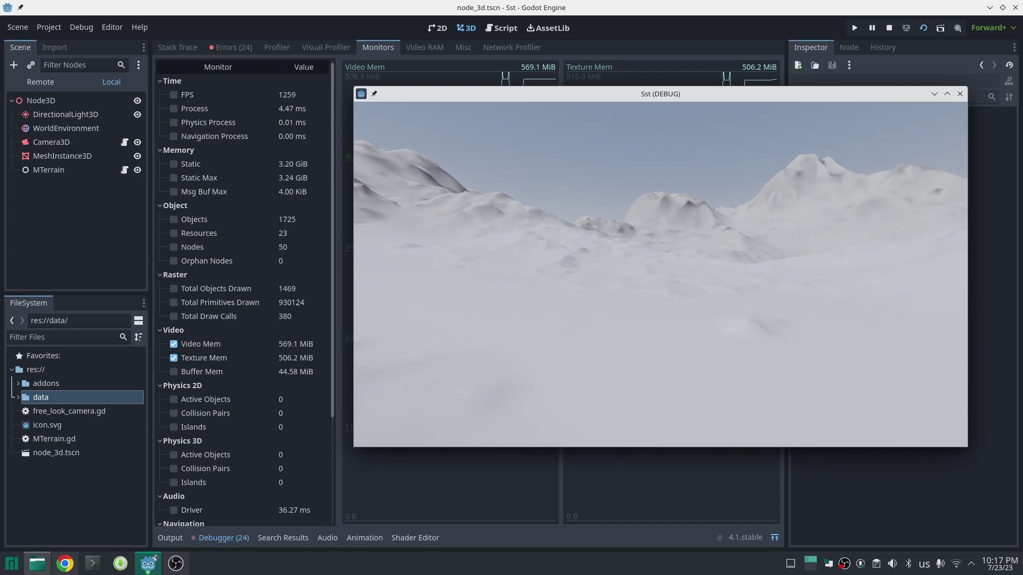
key(w)
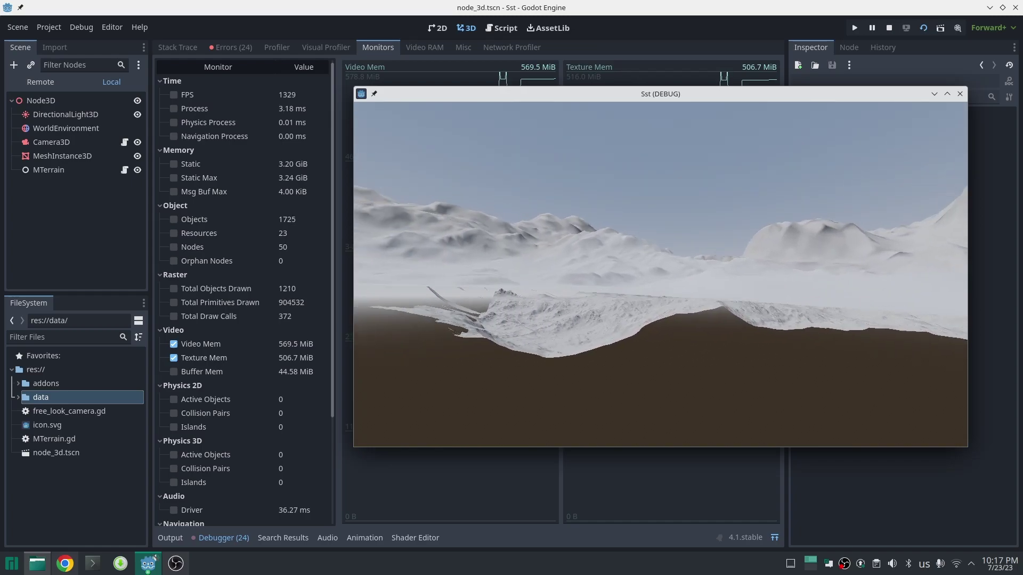